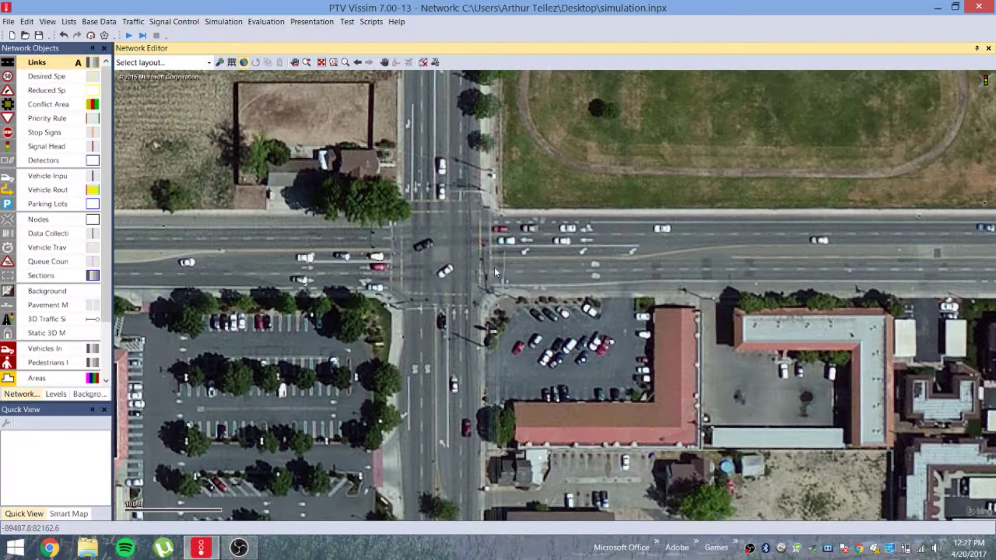
Draw a 437.377 ft single-lane link along the eastbound road east of the intersection.
left_click_drag(494, 269, 914, 268)
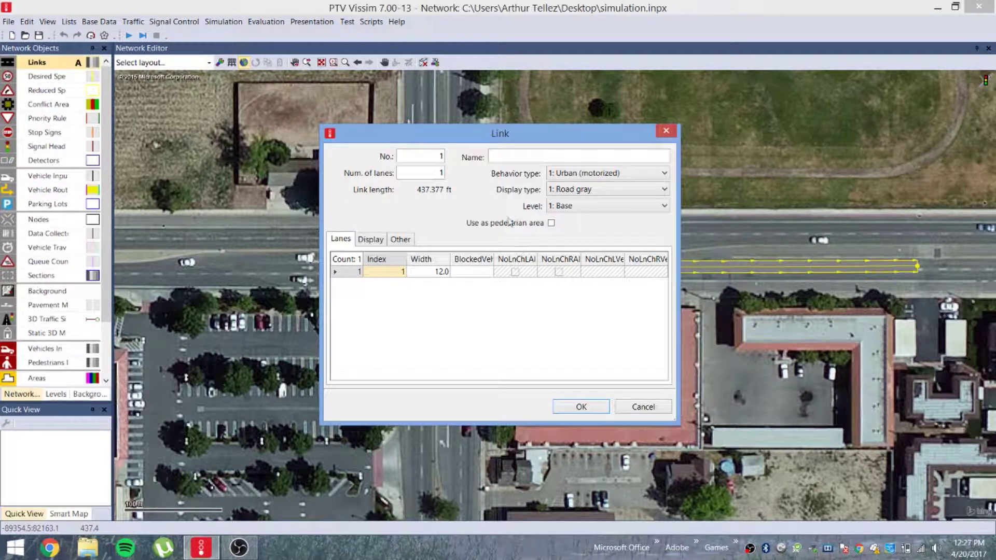
left_click_drag(527, 134, 319, 135)
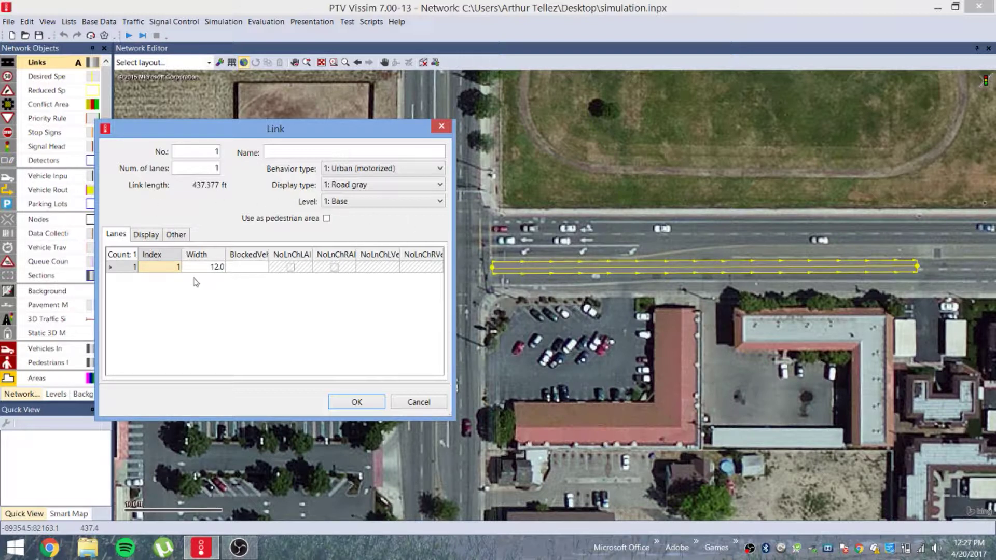
Give link 1 three lanes, the name 'Street 1', and a 10 ft lane 1 width, then confirm.
double_click(214, 168)
type("3")
left_click(289, 149)
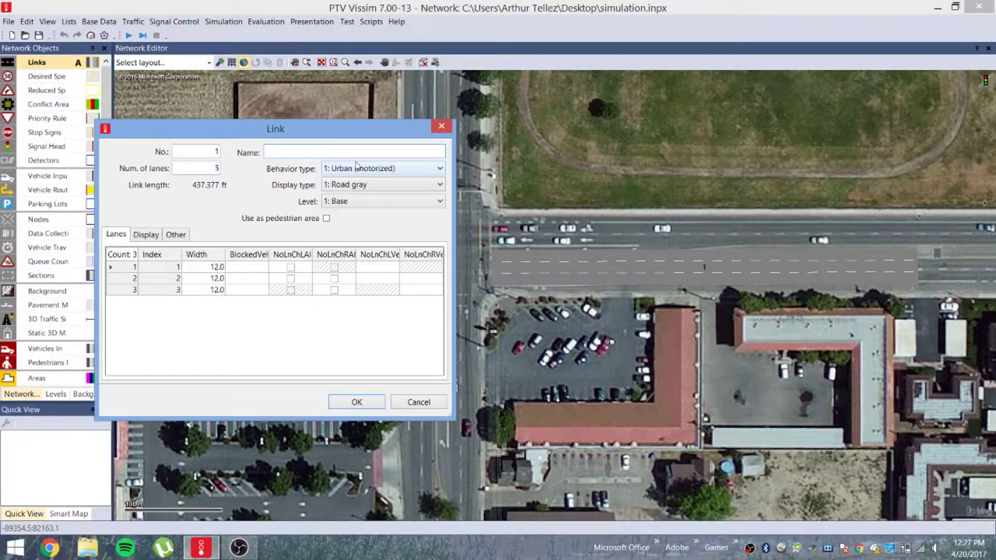
type("Street 1")
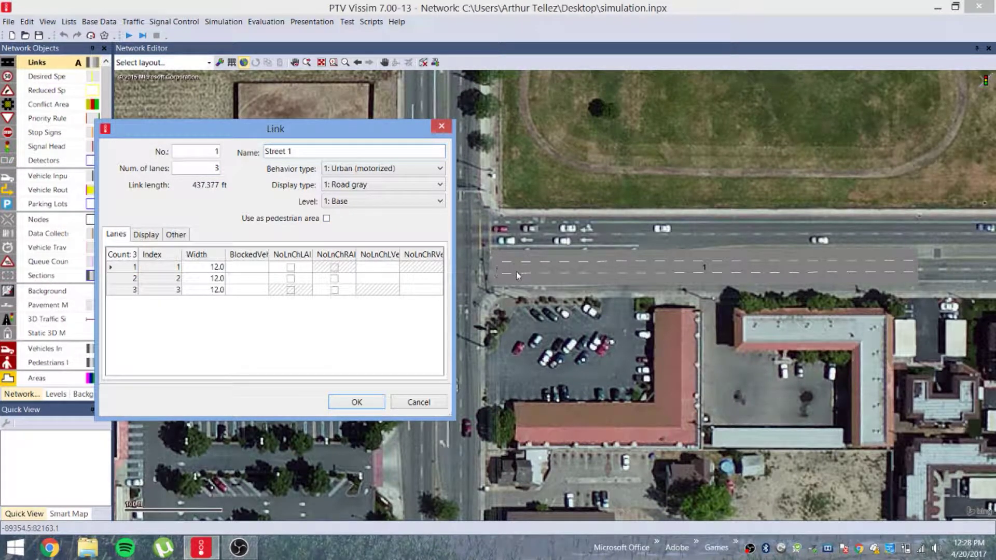
left_click(213, 267)
left_click(217, 267)
left_click(196, 267)
key("BackSpace")
type("0")
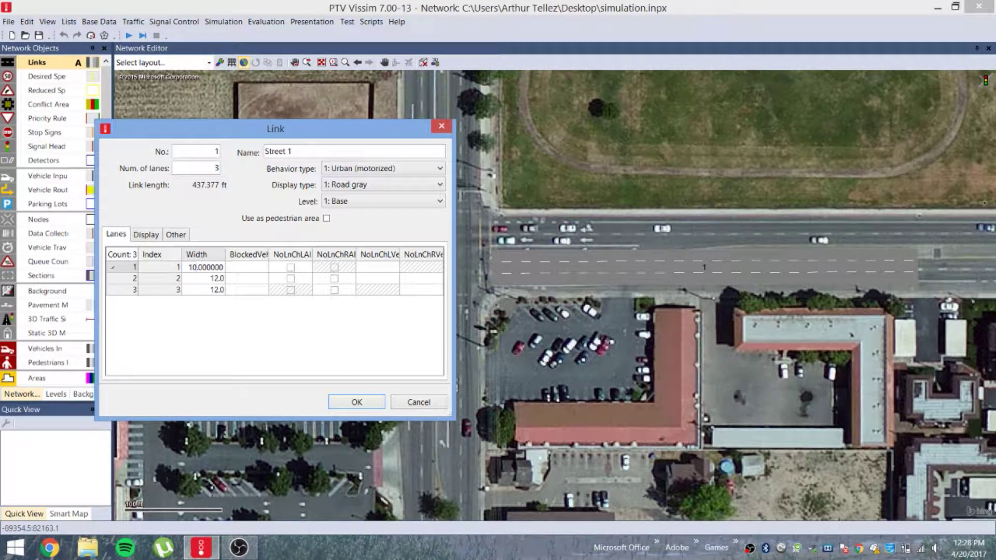
key("Return")
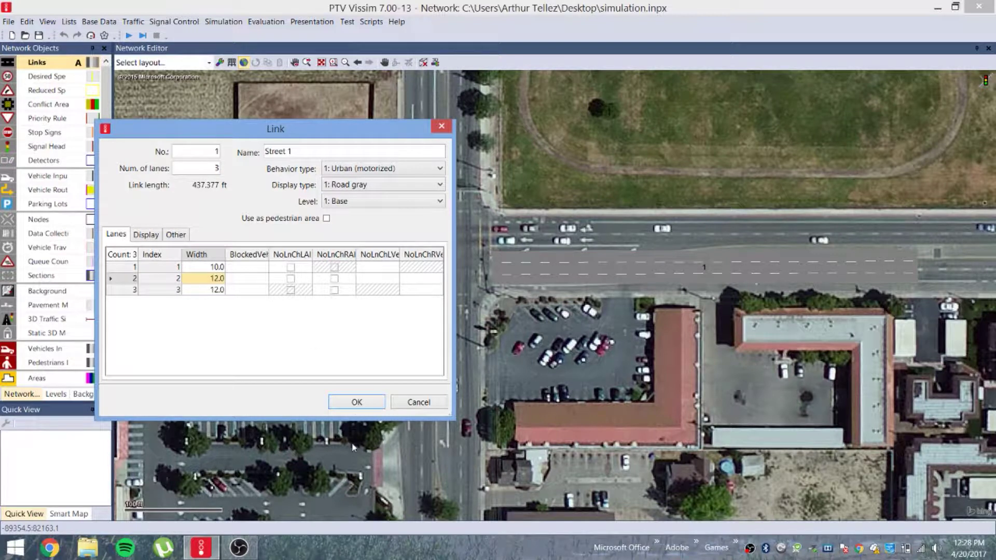
left_click(357, 403)
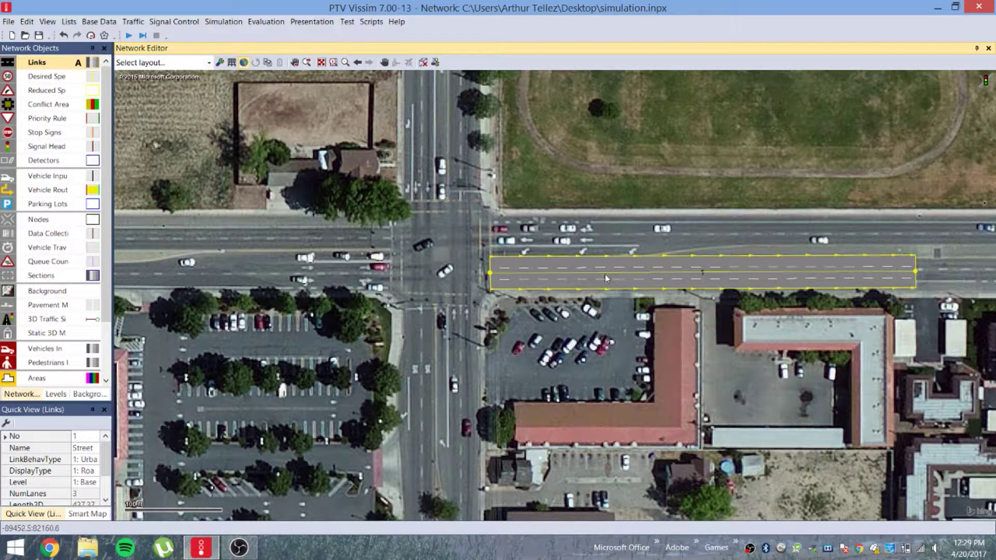
Move link 1 up onto the westbound lanes, reverse its direction, and fine-tune its position.
left_click_drag(605, 275, 617, 228)
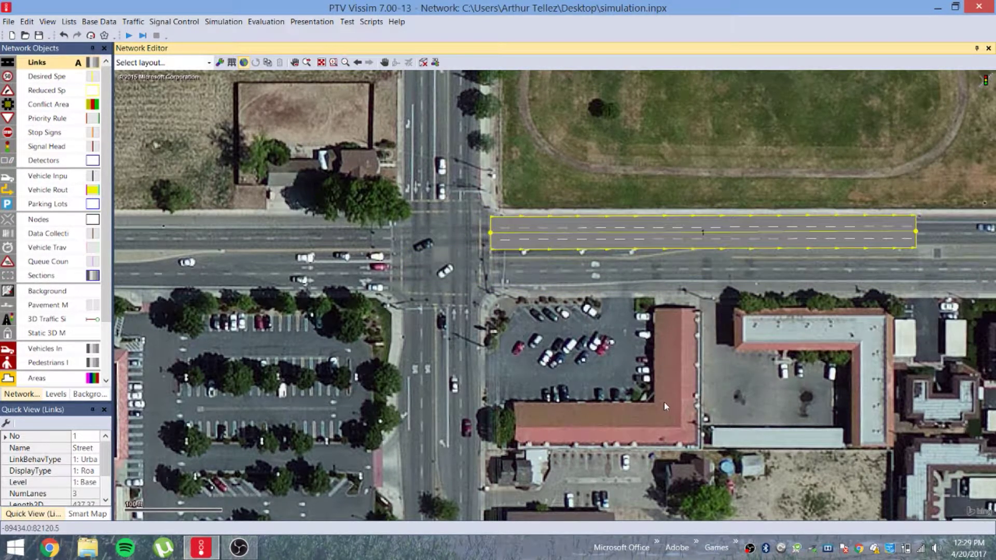
right_click(647, 228)
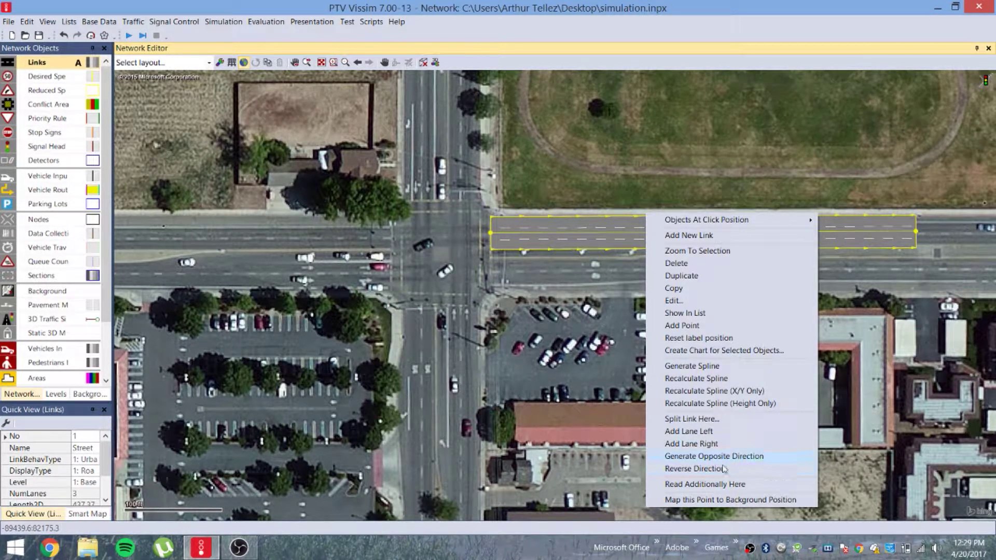
left_click(696, 469)
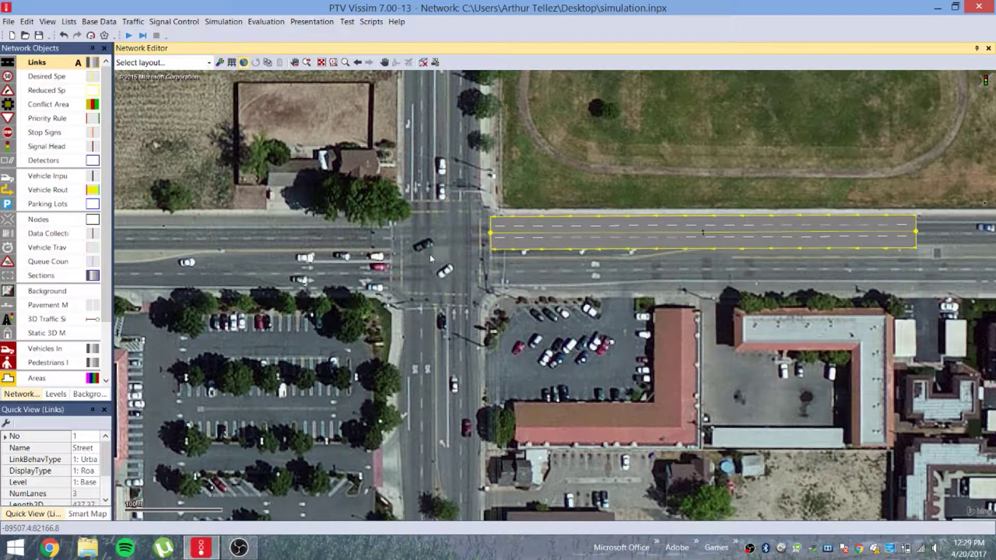
mouse_move(628, 238)
left_mouse_down()
mouse_move(655, 248)
mouse_move(646, 240)
mouse_move(740, 224)
mouse_move(737, 237)
mouse_move(683, 257)
mouse_move(709, 223)
mouse_move(633, 237)
left_mouse_up()
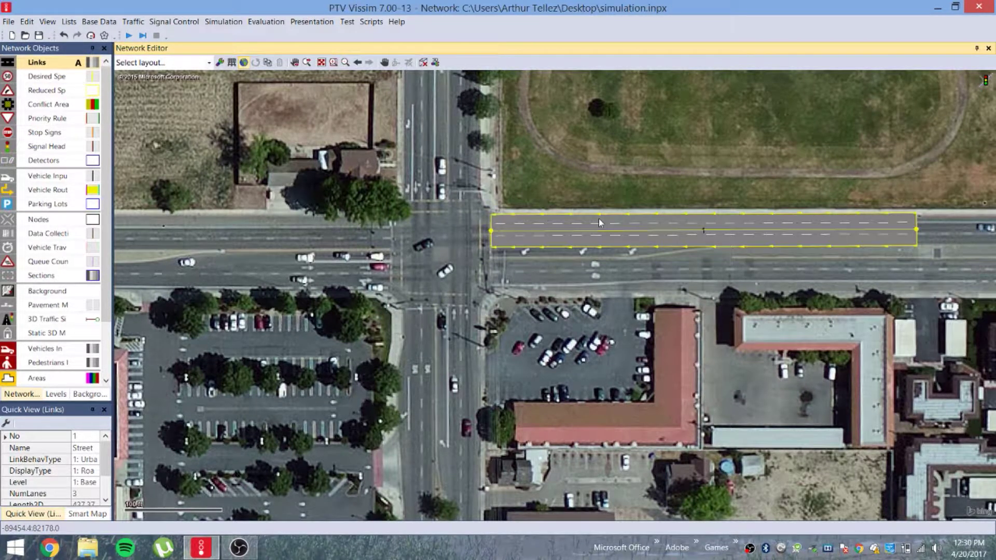
left_click_drag(542, 242, 534, 248)
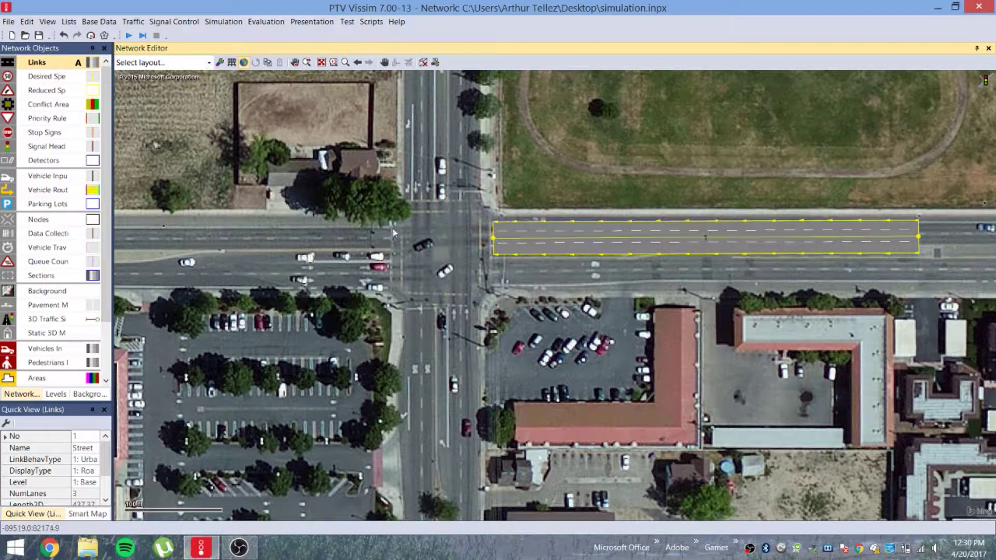
mouse_move(391, 245)
left_mouse_down()
mouse_move(103, 254)
mouse_move(107, 247)
left_mouse_up()
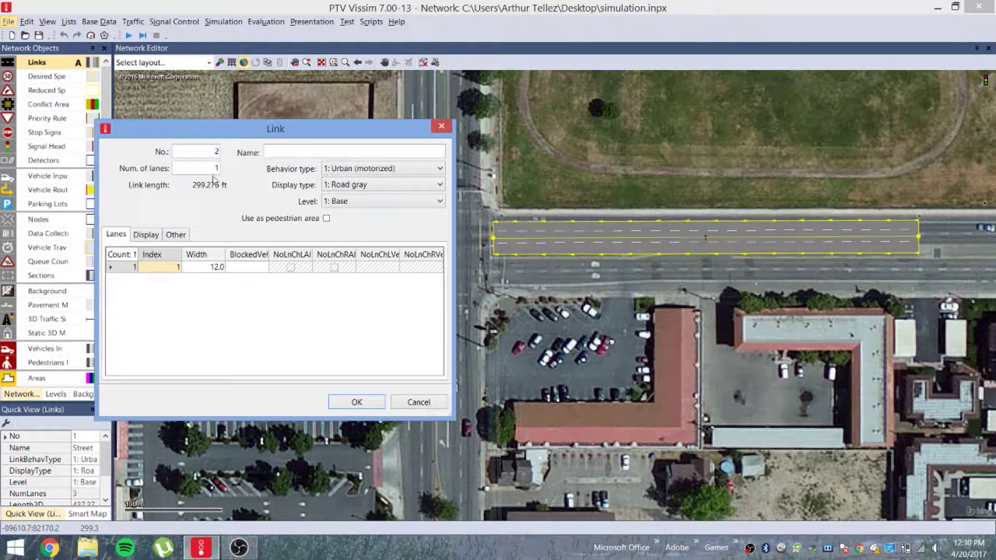
left_click_drag(238, 129, 324, 157)
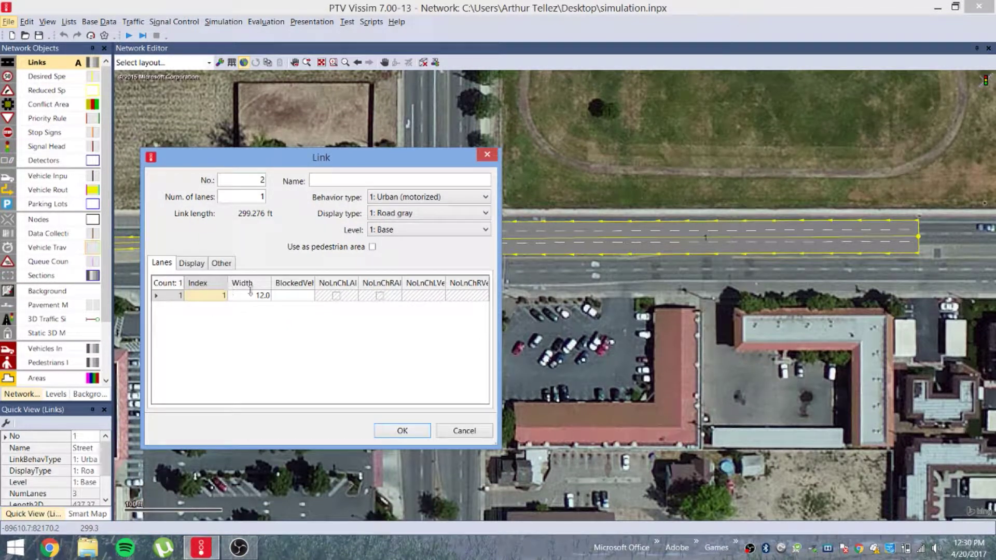
double_click(259, 197)
type("2")
key("Return")
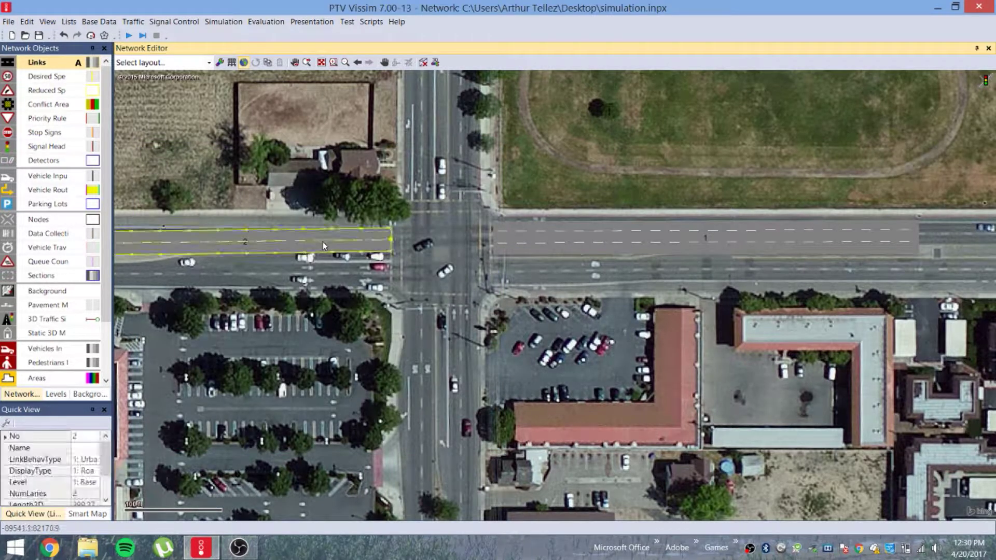
right_click(323, 242)
left_click(286, 253)
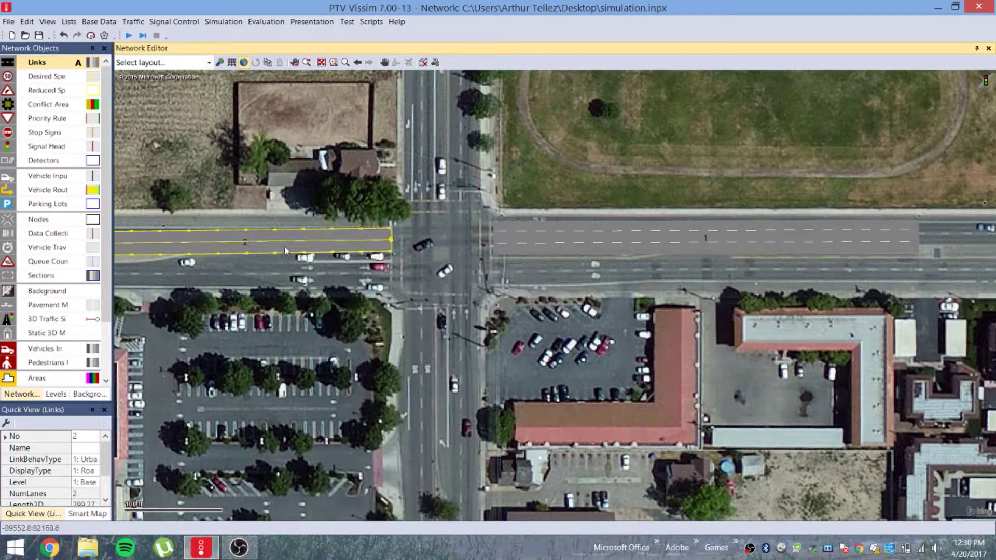
key("Delete")
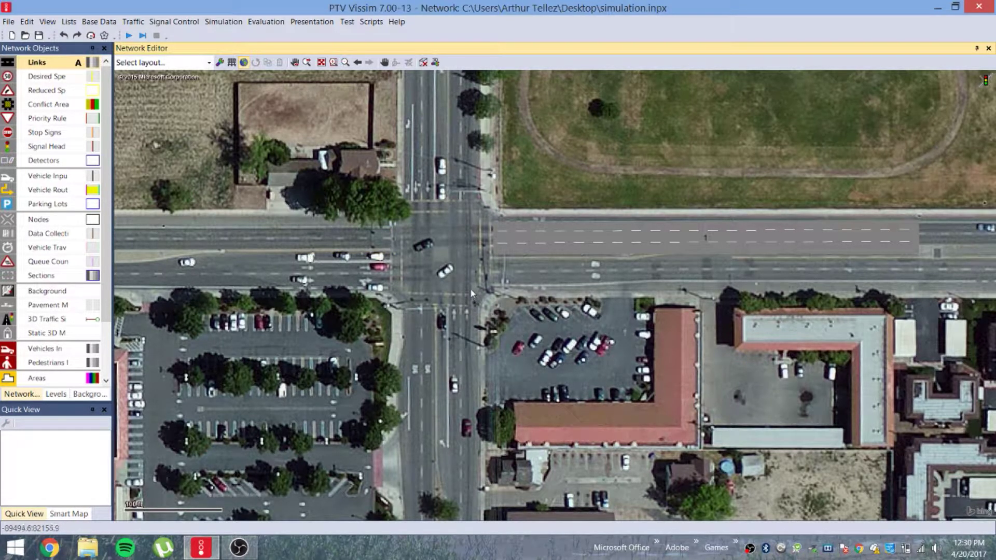
key("Left")
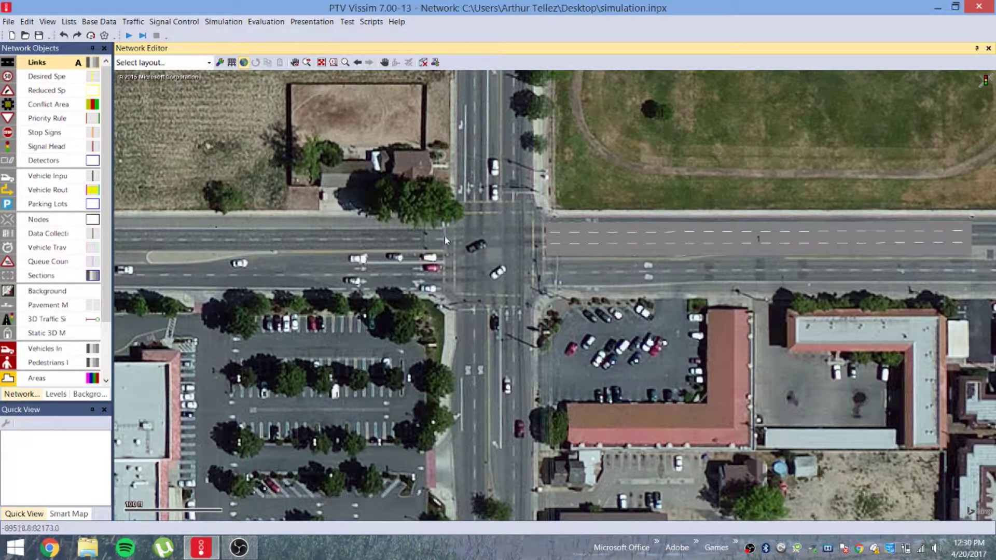
Draw a 385.22 ft two-lane link 2 west of the intersection named 'Street 1 West'.
left_click_drag(446, 237, 74, 247)
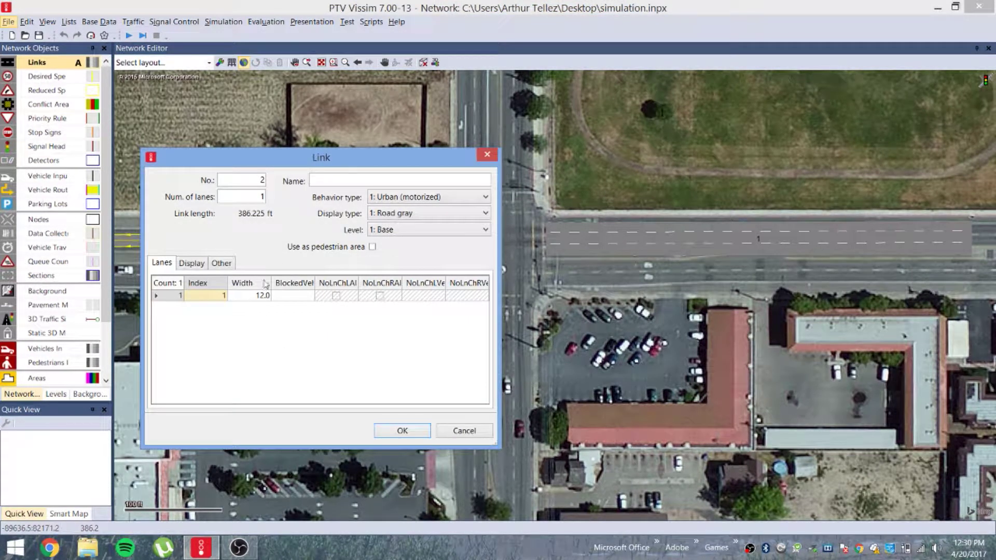
left_click_drag(258, 197, 272, 204)
type("2")
left_click(380, 177)
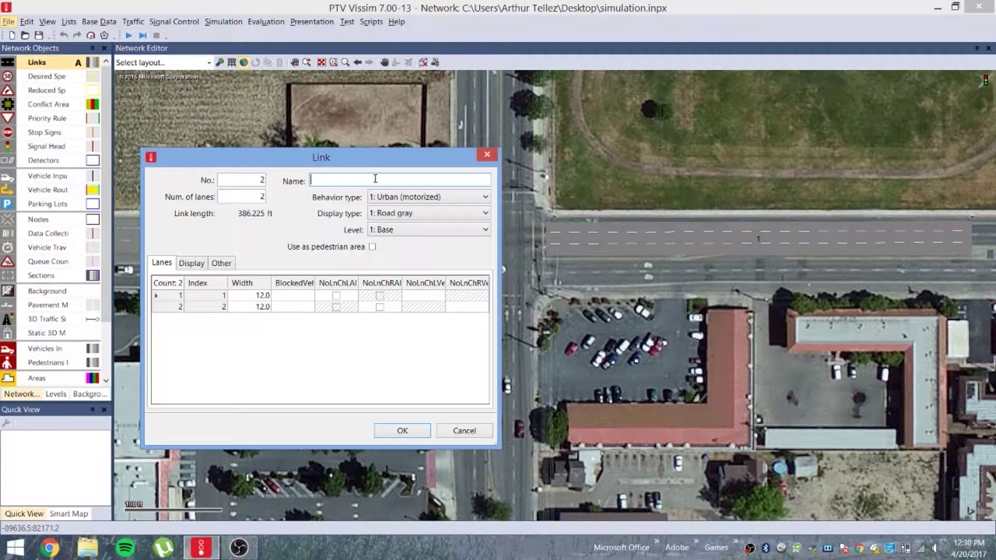
left_click_drag(350, 156, 400, 218)
type("Street 1")
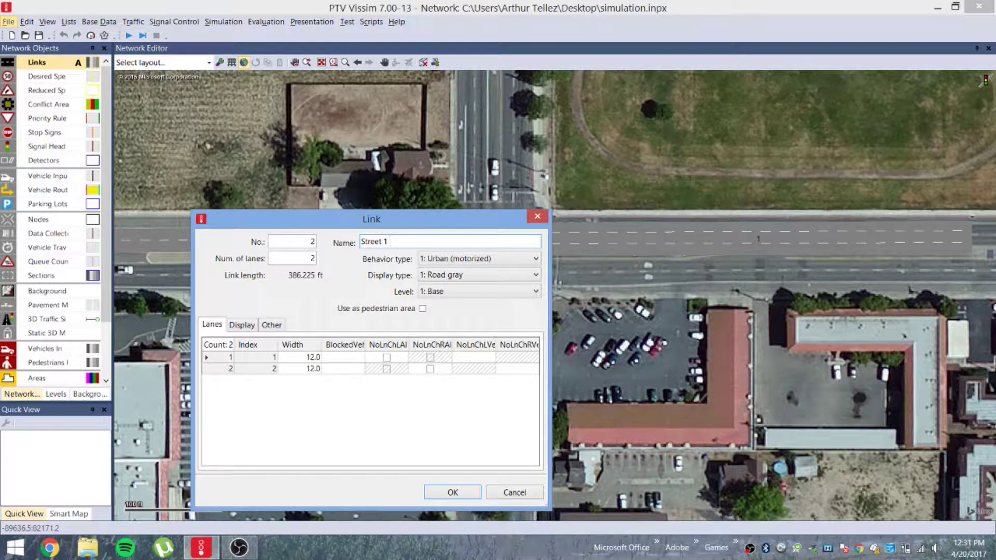
type("West")
type("t")
key("Return")
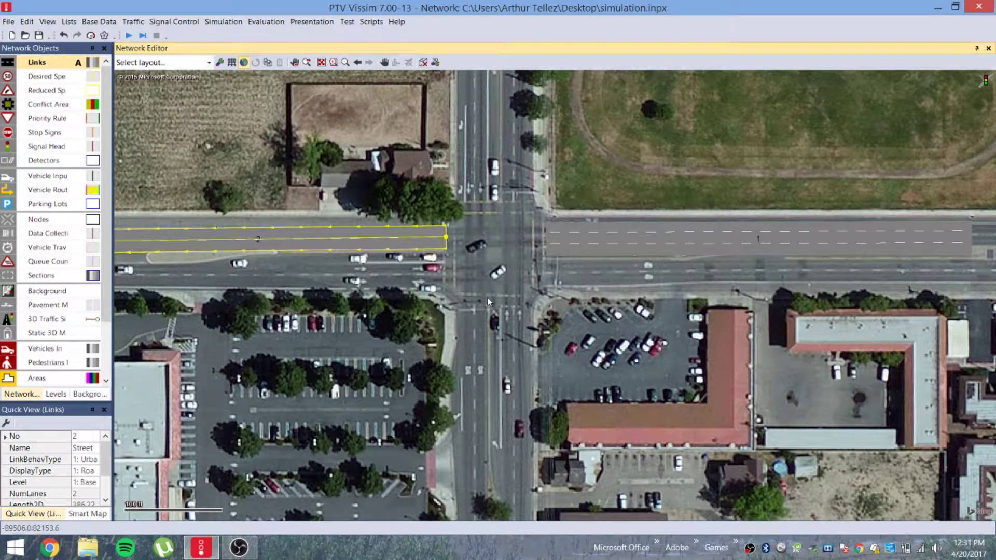
Draw a 136.078 ft connector from link 1's end across the intersection to link 2.
left_click(649, 150)
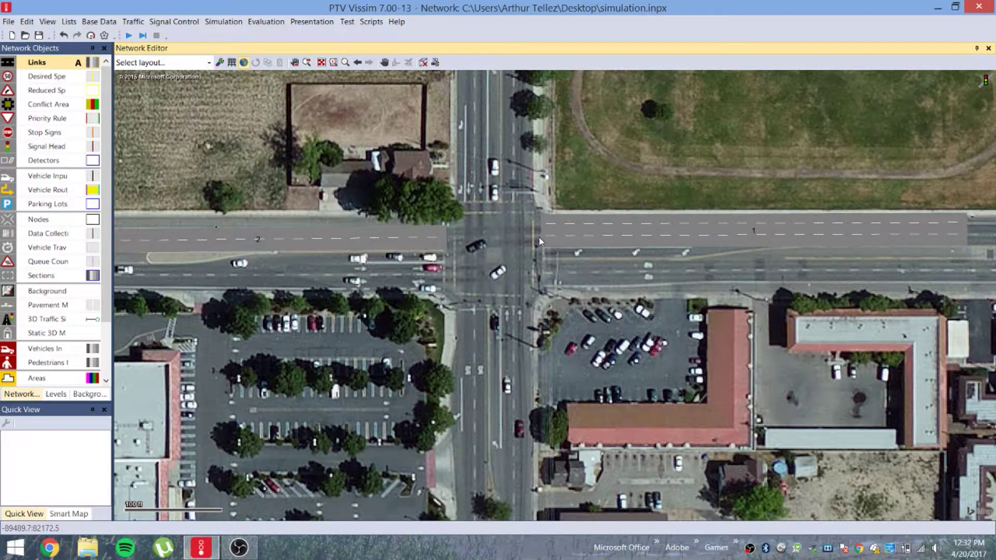
left_click(589, 238)
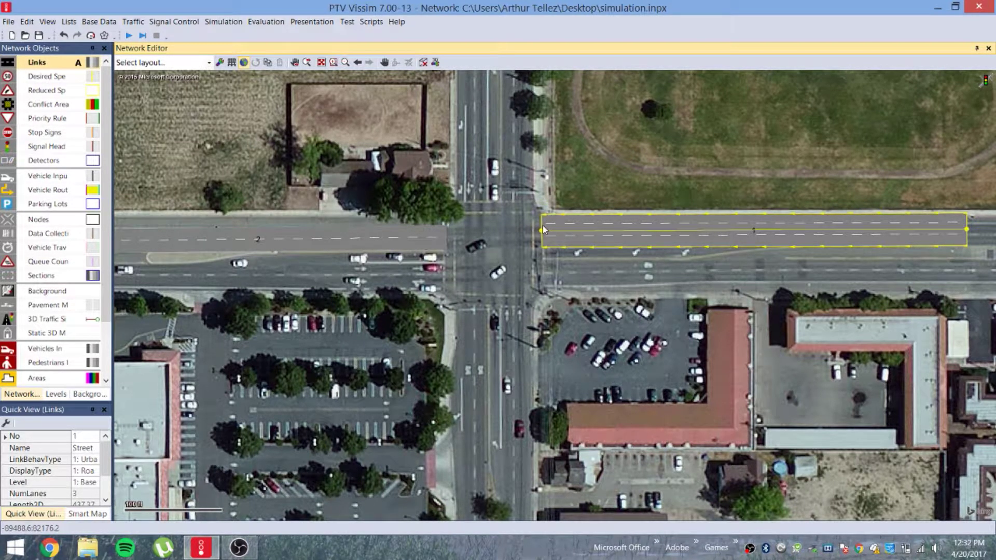
mouse_move(549, 233)
left_mouse_down()
mouse_move(377, 241)
mouse_move(425, 249)
left_mouse_up()
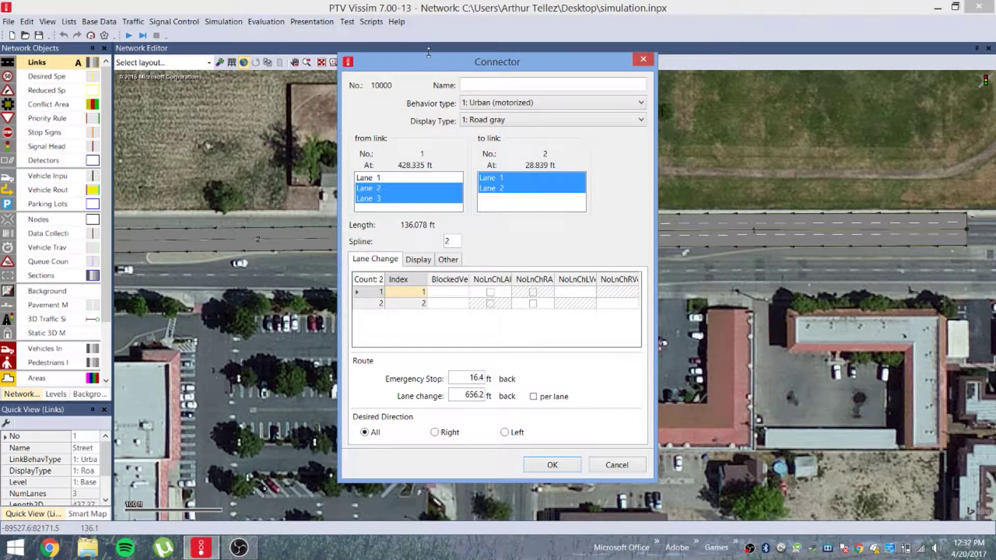
Set connector 10000 to run from link 1 lanes 2–3 to link 2 lanes 1–2 and confirm.
left_click_drag(437, 61, 705, 93)
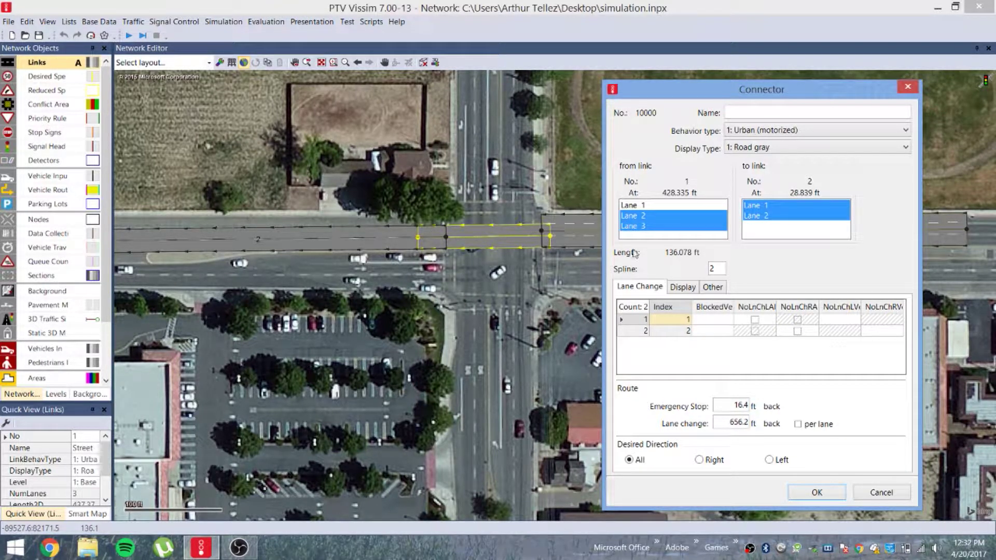
left_click(639, 206)
left_click(642, 216)
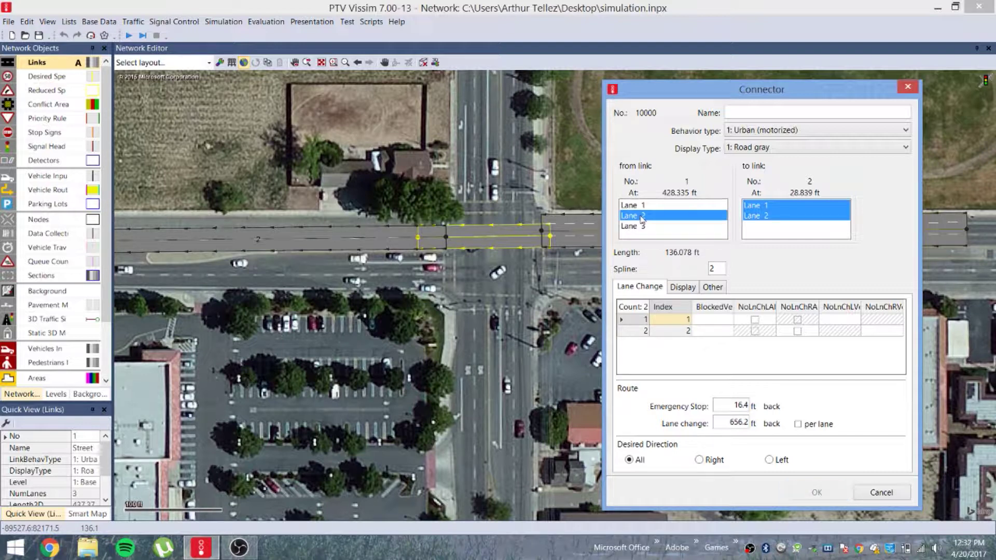
left_click(640, 207)
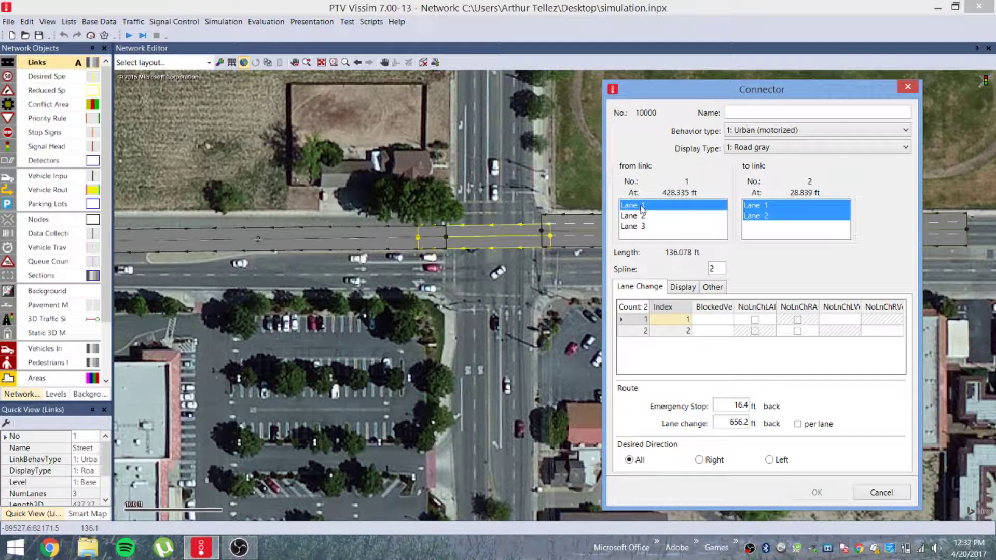
left_click(643, 215)
left_click(642, 206)
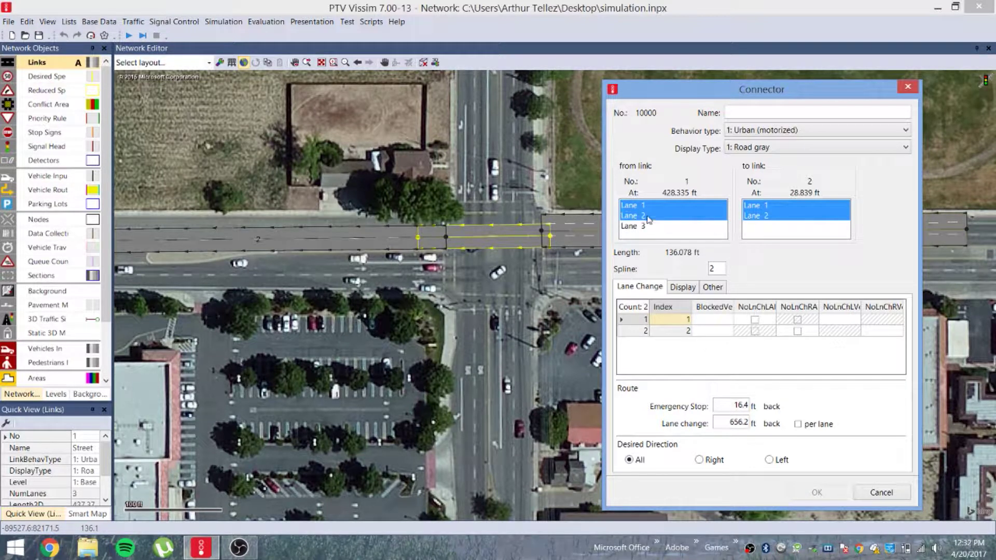
left_click(647, 215, "ctrl")
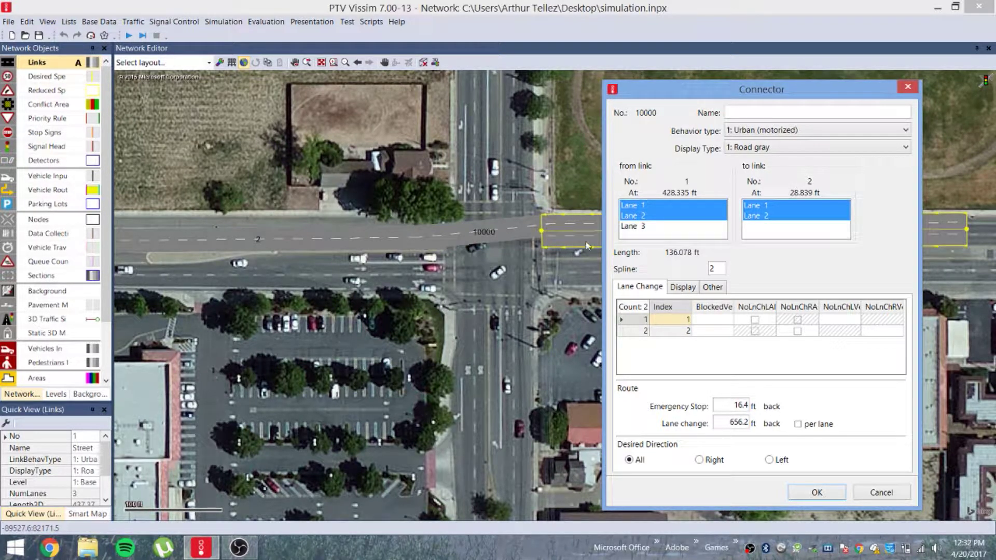
left_click_drag(644, 216, 641, 228)
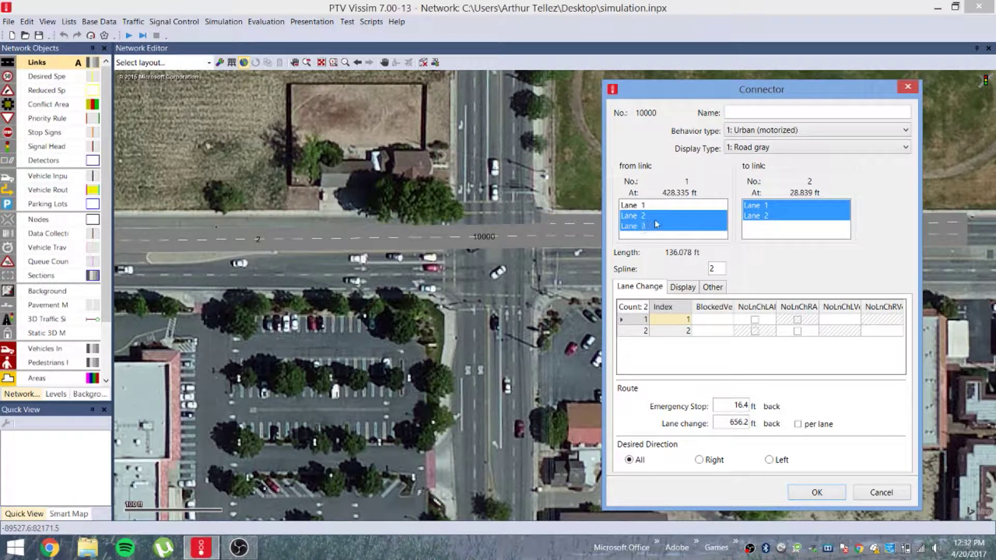
left_click_drag(726, 91, 816, 73)
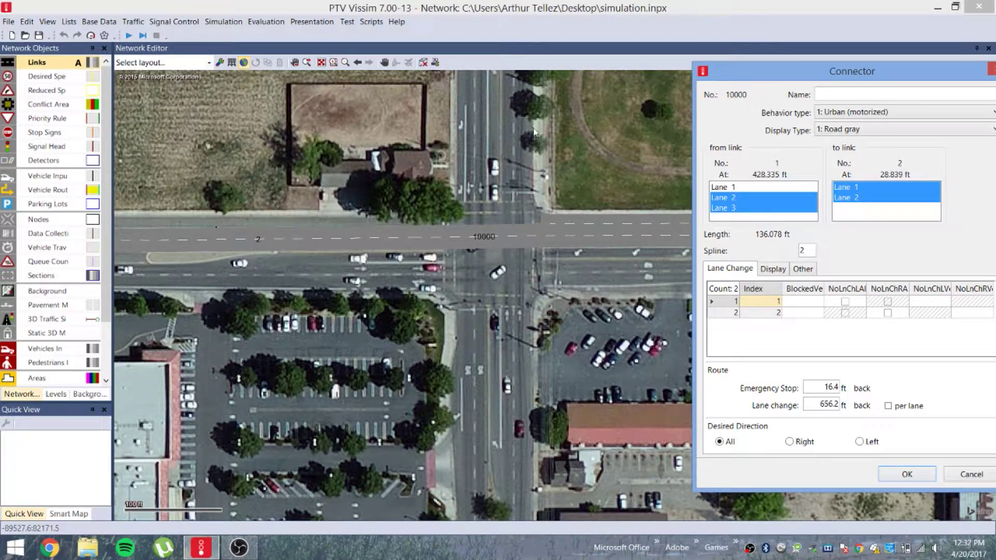
left_click_drag(768, 71, 670, 82)
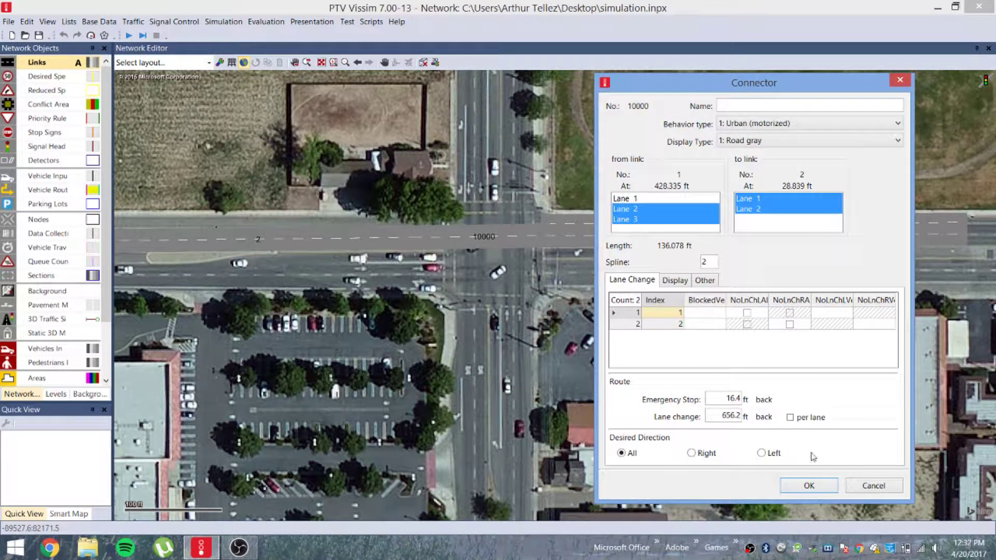
left_click(808, 487)
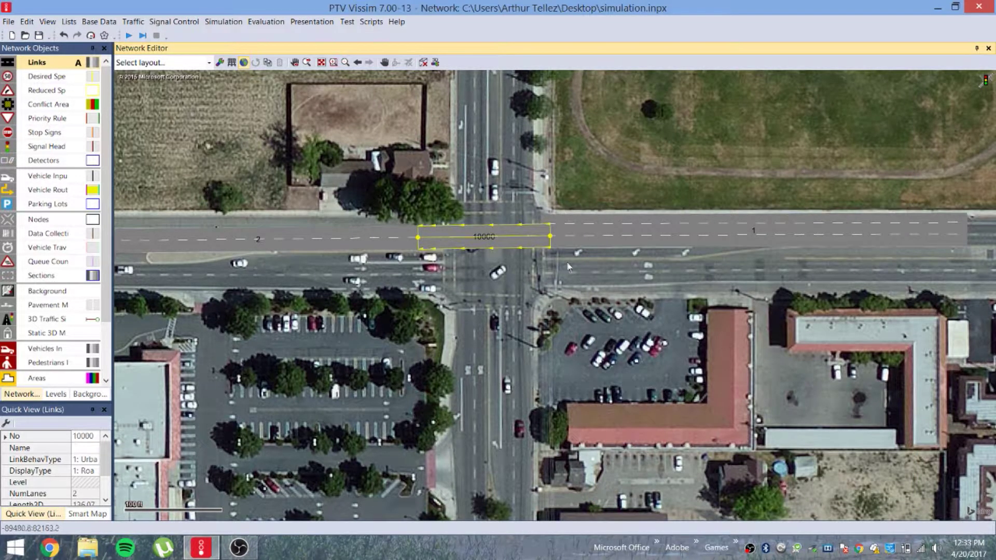
Draw a 253.379 ft two-lane link 3 named 'North Street' up the northbound road.
left_click(592, 296)
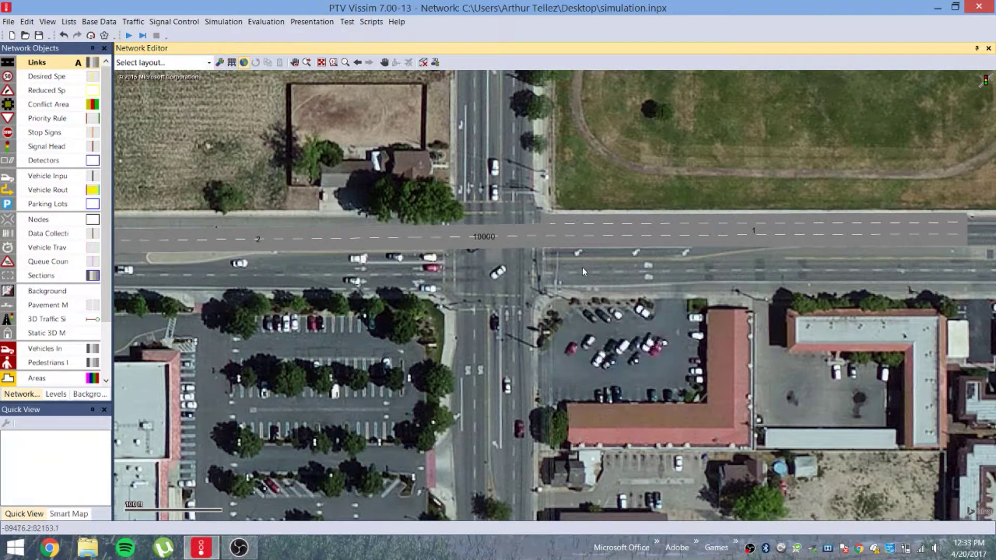
scroll(602, 284, "up", 2)
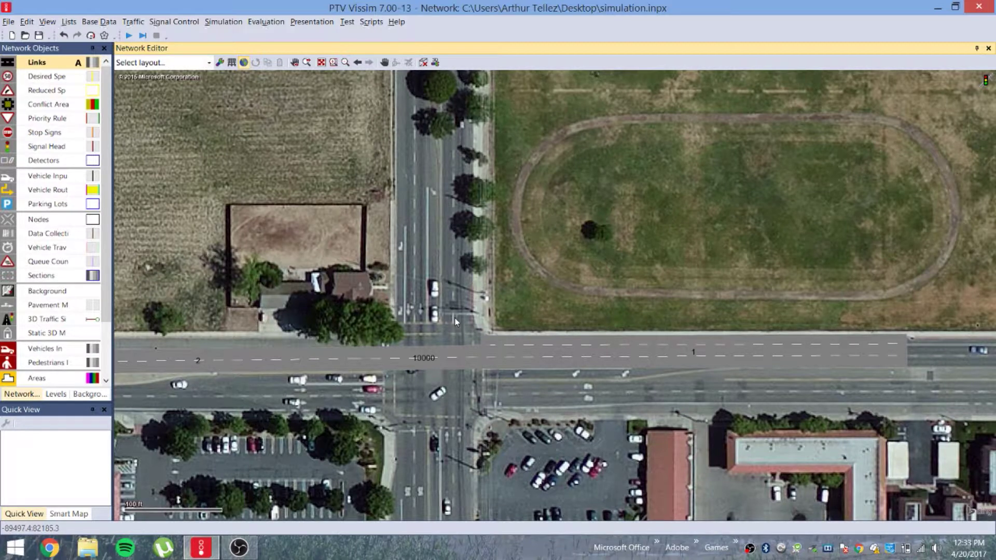
mouse_move(459, 318)
left_mouse_down()
mouse_move(468, 102)
mouse_move(458, 72)
left_mouse_up()
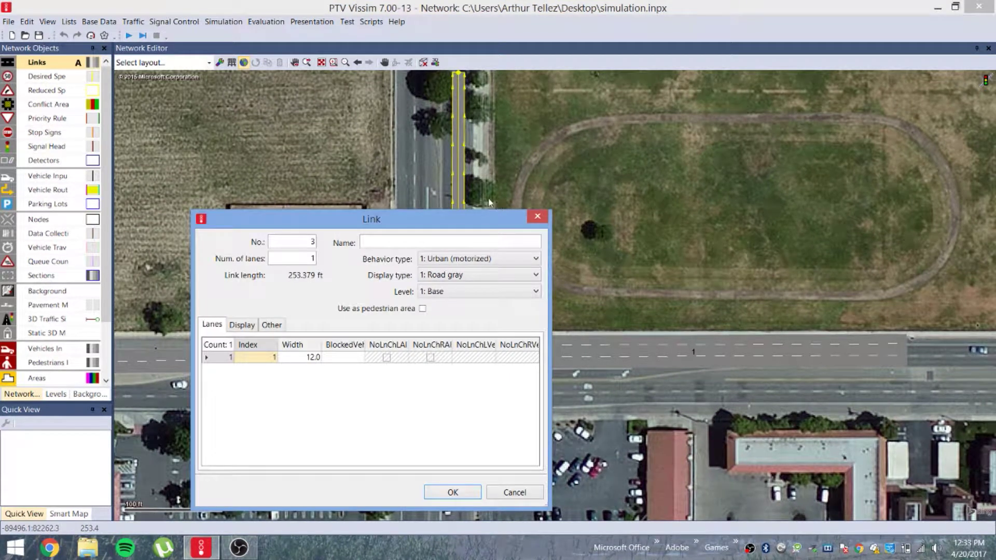
left_click_drag(454, 231, 782, 217)
double_click(642, 248)
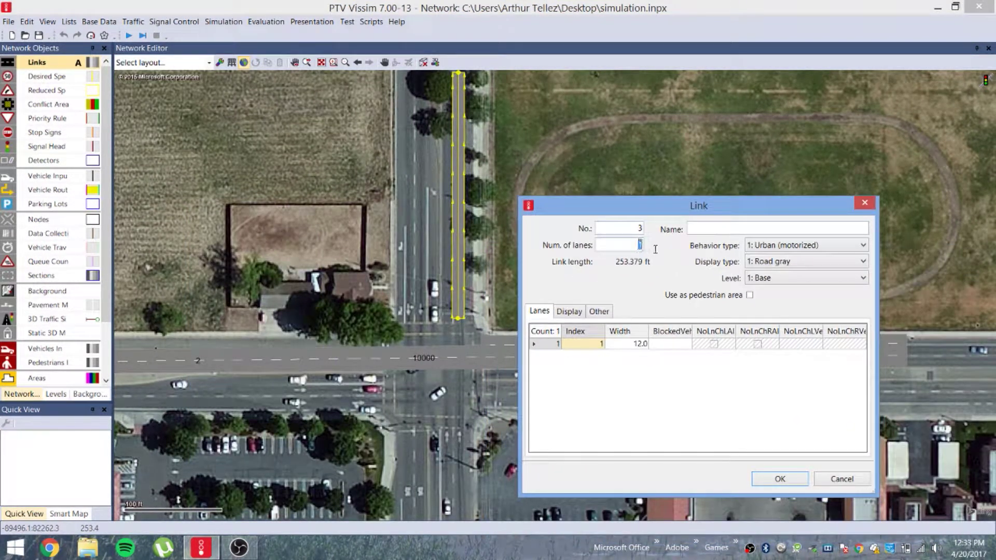
type("2")
left_click(699, 227)
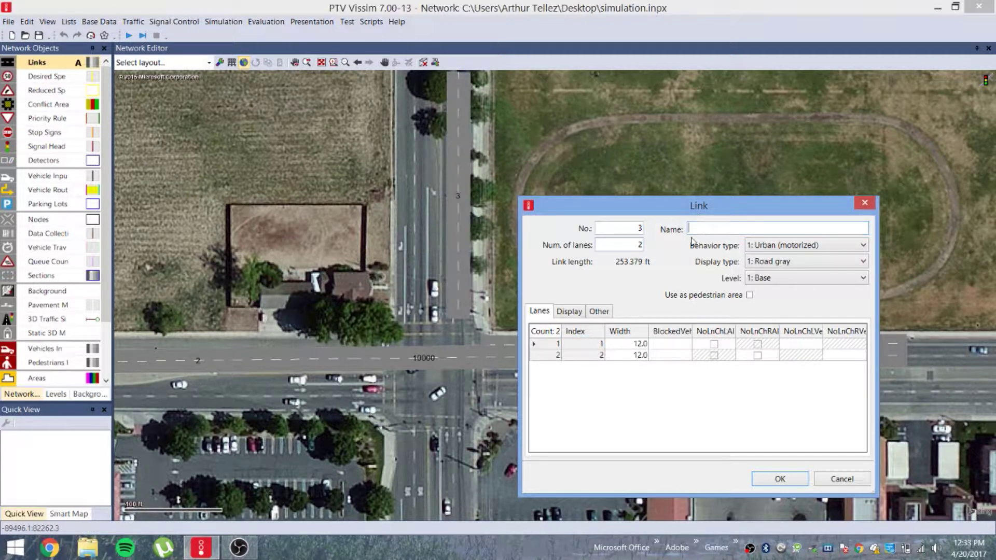
type("North Street")
left_click(781, 479)
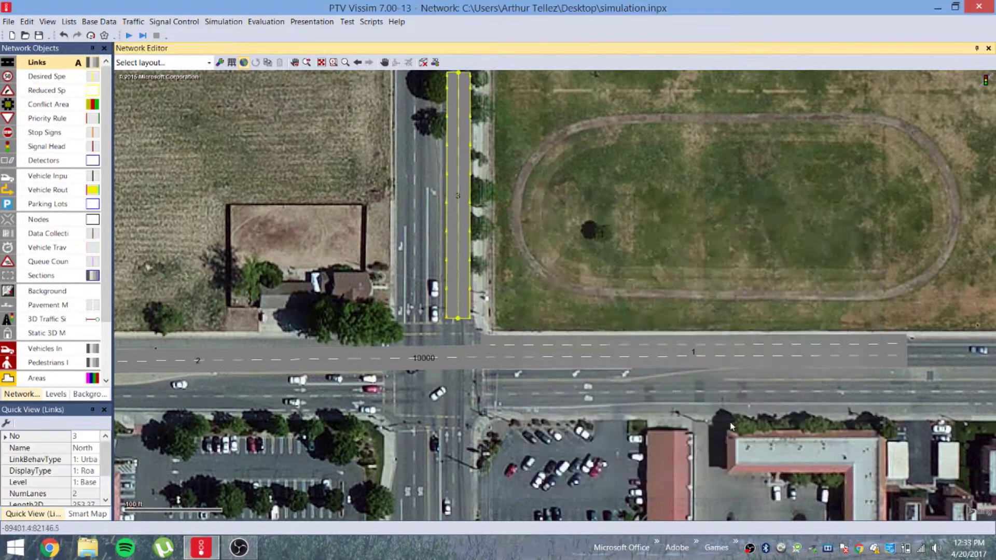
Create 52.145 ft connector 10001 from link 1 lanes 1–2 into North Street, desired direction Right.
scroll(498, 378, "up", 1)
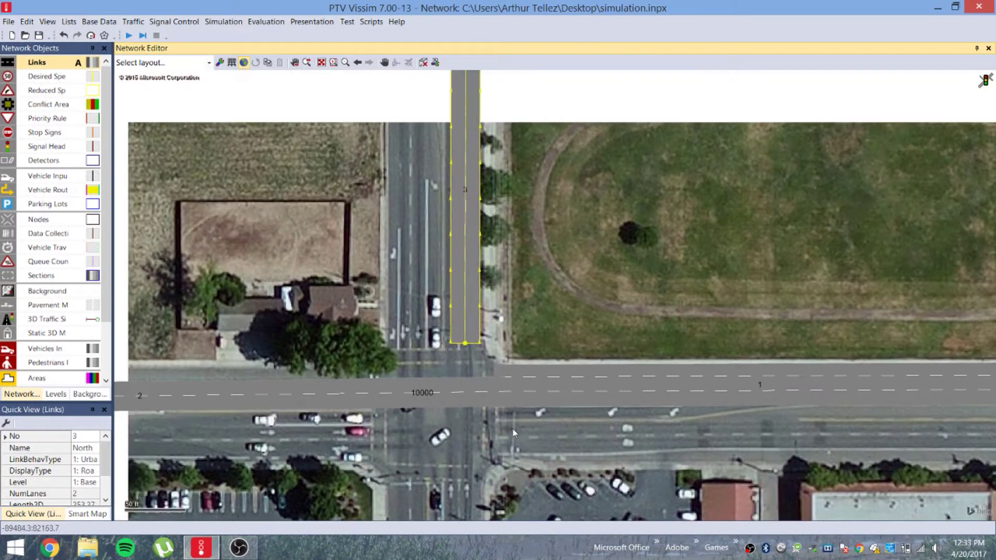
scroll(519, 453, "up", 1)
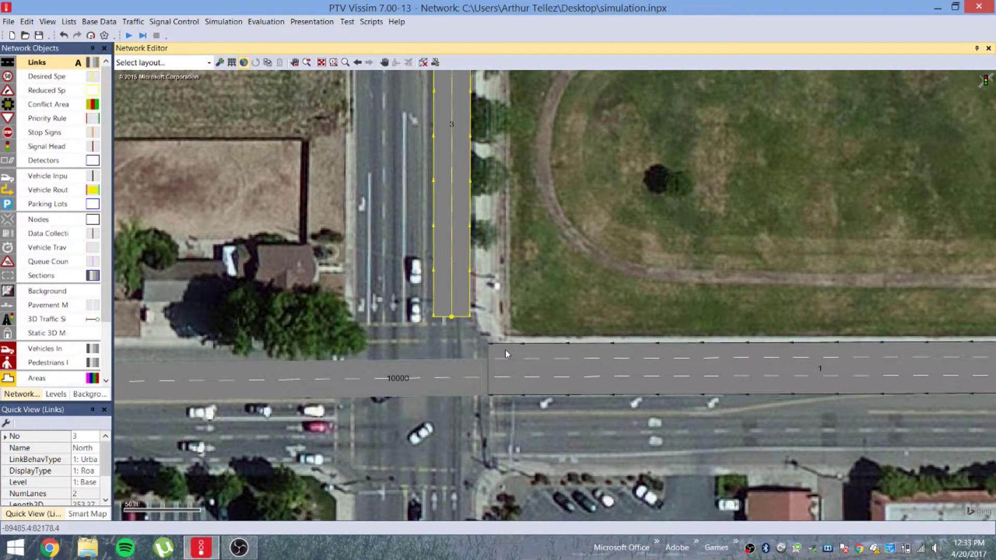
left_click(523, 368)
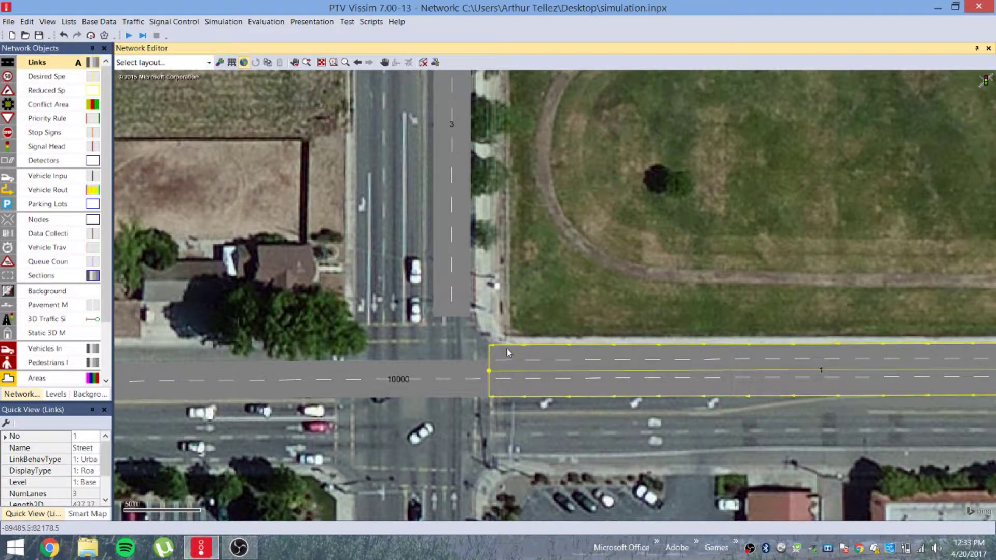
left_click_drag(507, 360, 450, 315)
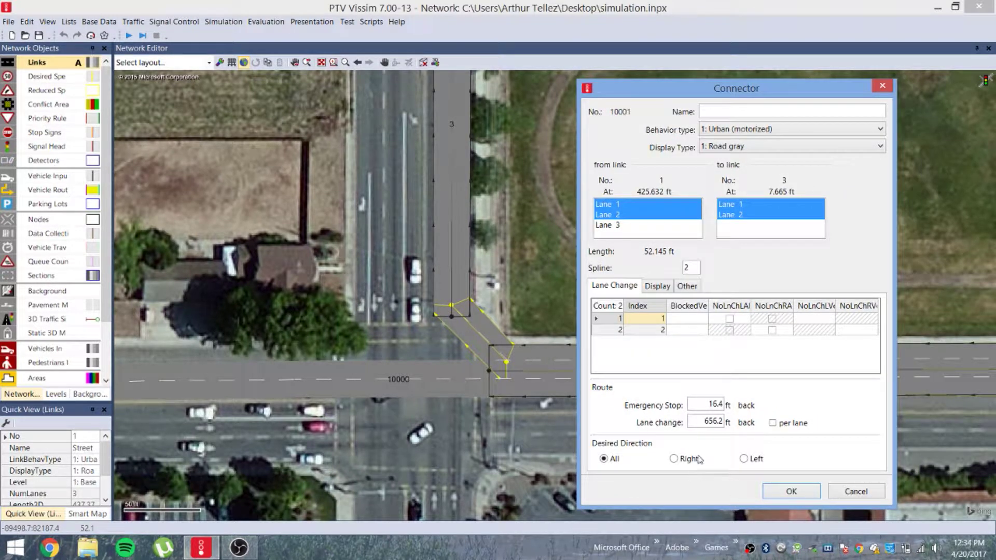
left_click(674, 459)
left_click(791, 491)
scroll(436, 308, "down", 2)
right_click(455, 308)
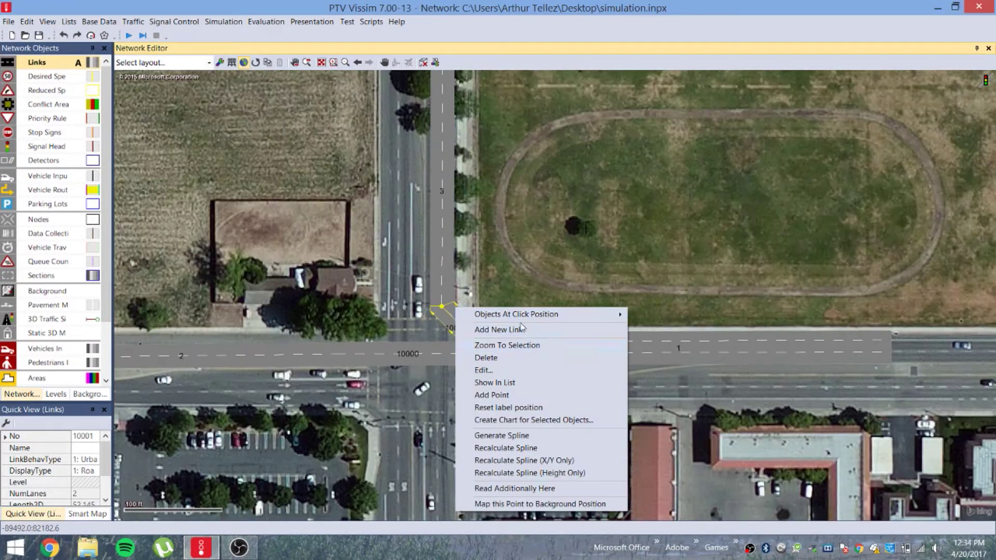
Dismiss the shortcut menu, zoom in, and select the diagonal connector 10001 into North Street.
left_click(542, 254)
scroll(514, 257, "up", 2)
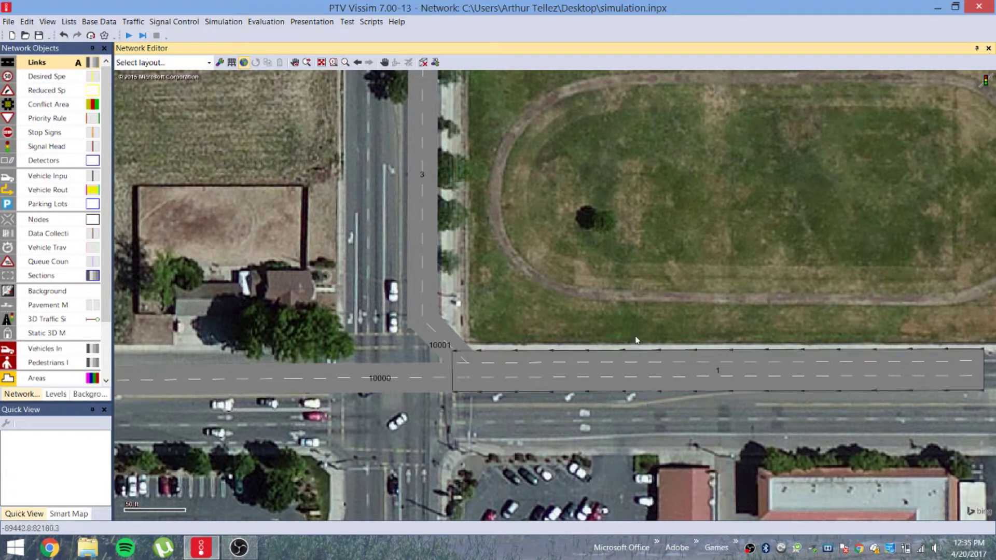
left_click(446, 336)
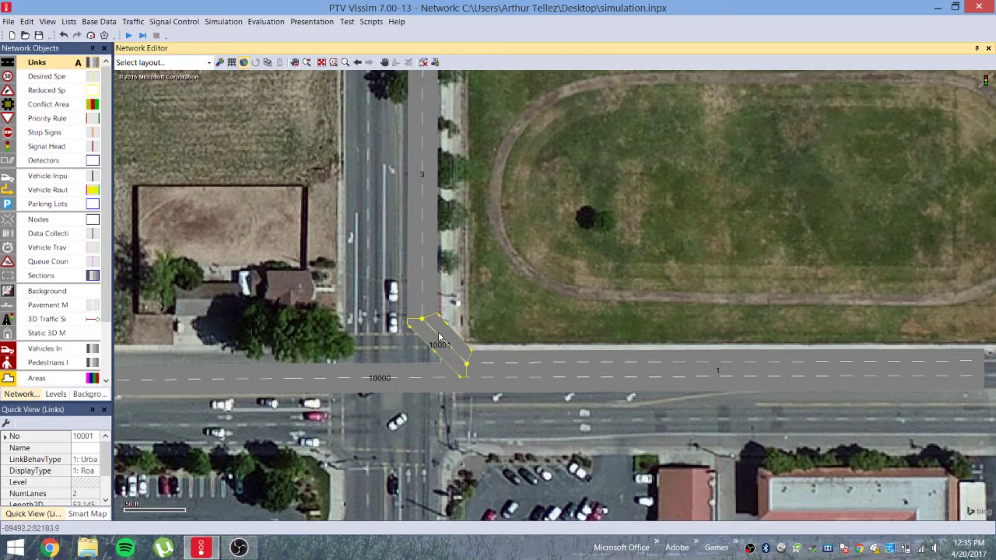
Generate a spline on connector 10001 with 5 intermediate points.
right_click(439, 335)
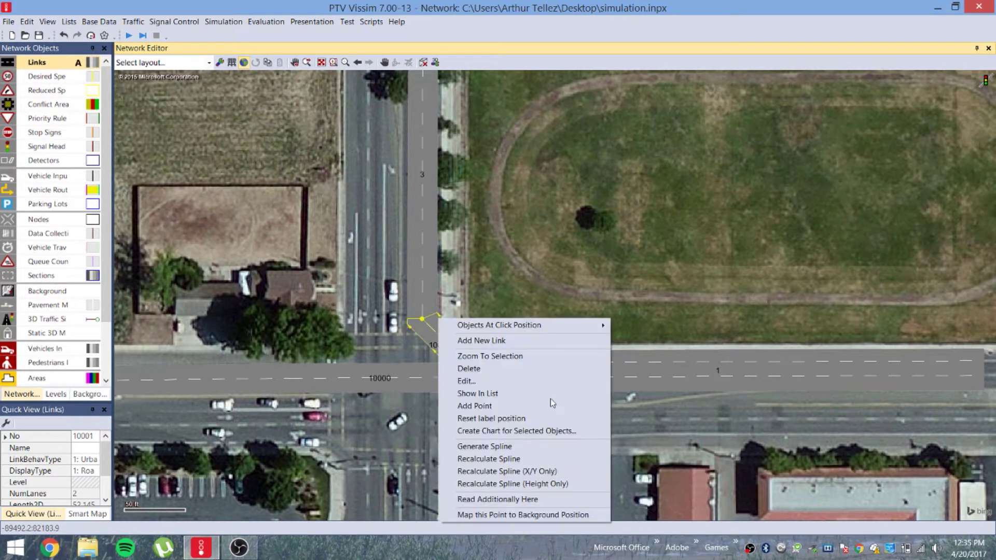
left_click(503, 447)
left_click_drag(481, 221, 641, 190)
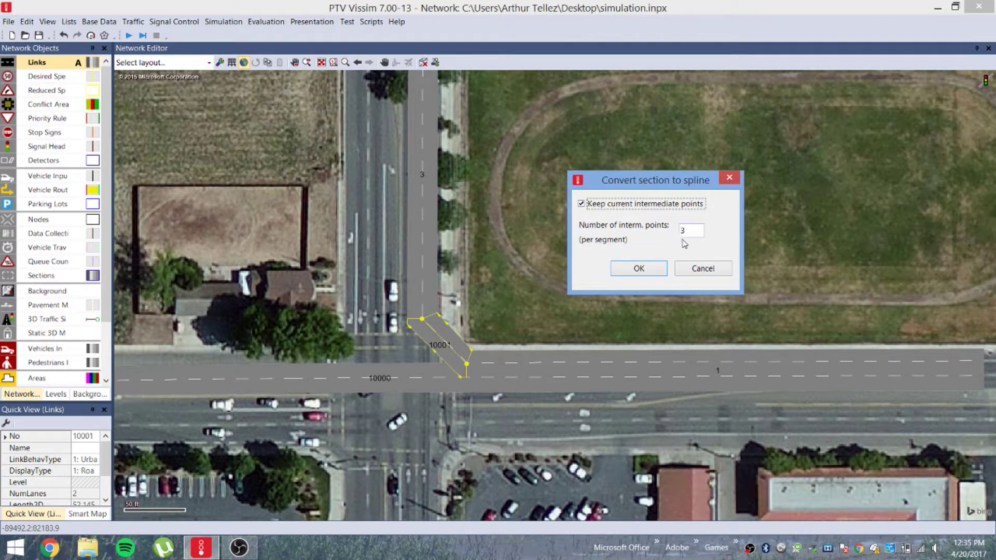
double_click(693, 233)
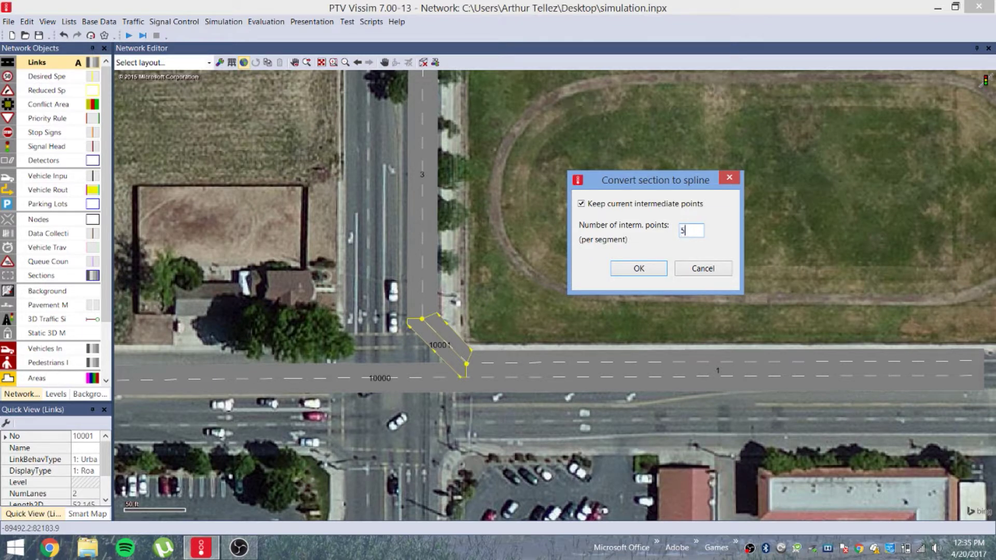
type("5")
left_click(638, 268)
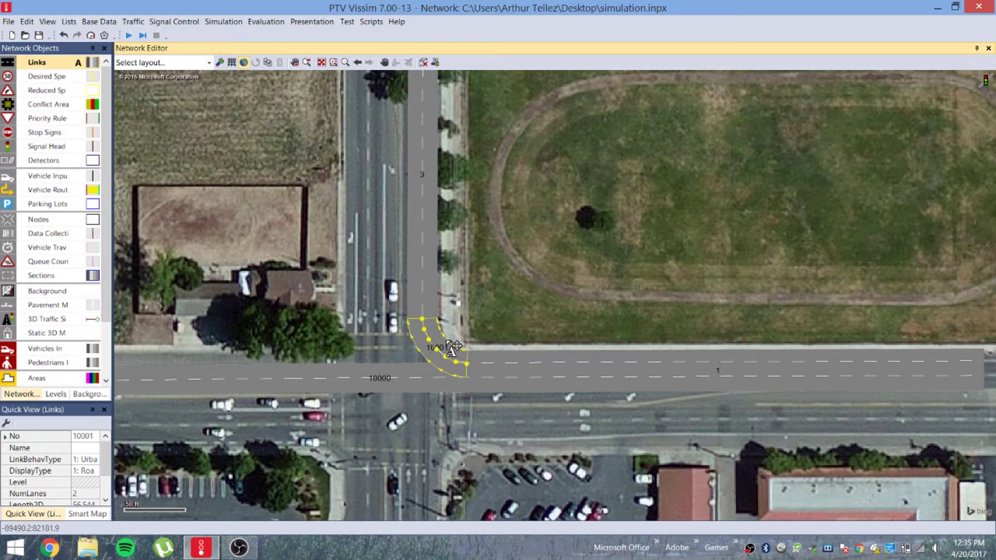
Generate the spline again with 5 intermediate points, giving a 56.705 ft curved connector.
right_click(447, 351)
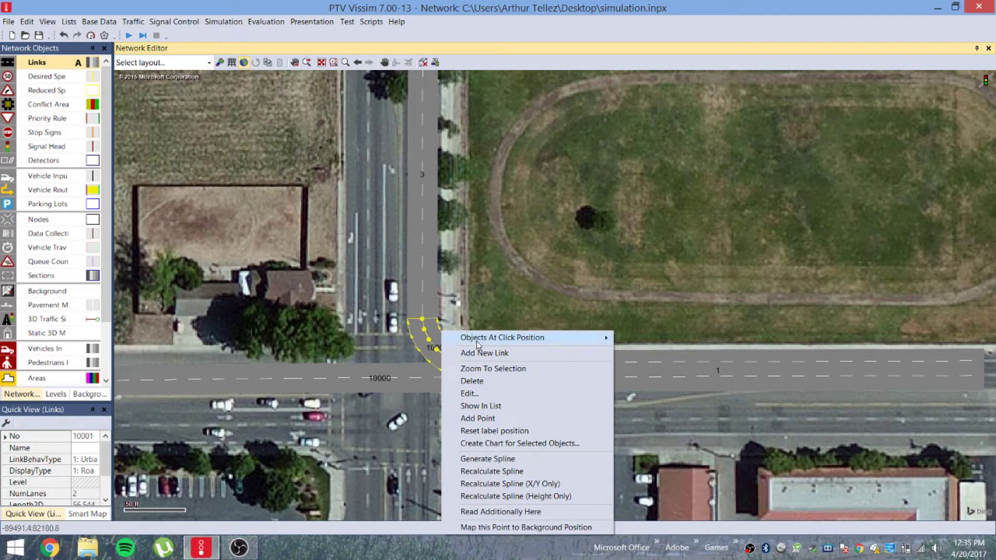
left_click(487, 461)
double_click(689, 232)
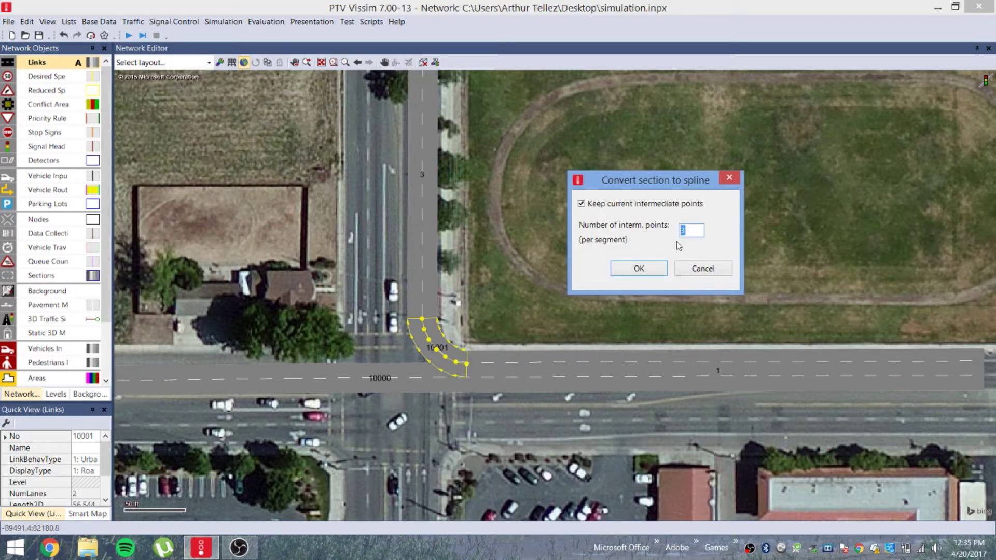
type("5")
left_click(633, 267)
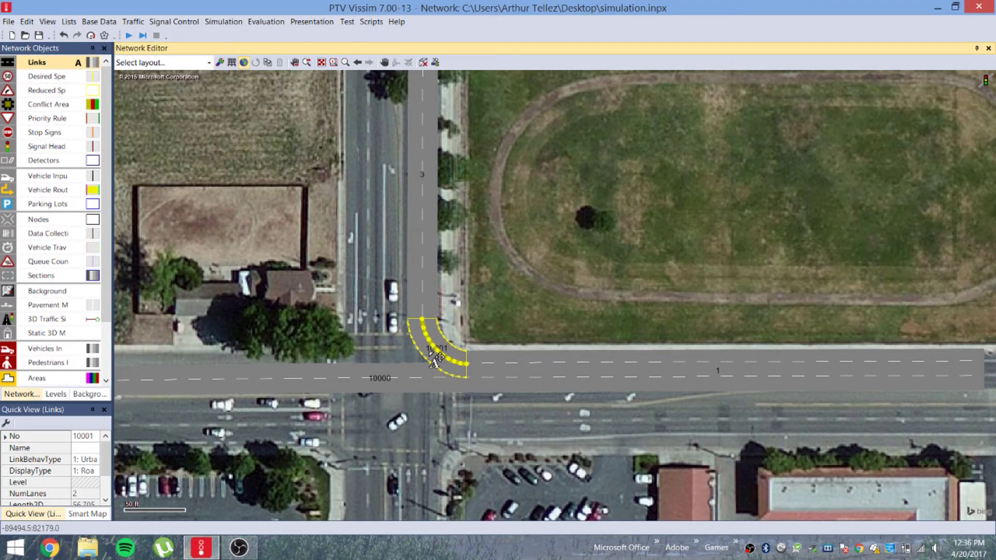
scroll(434, 353, "up", 2)
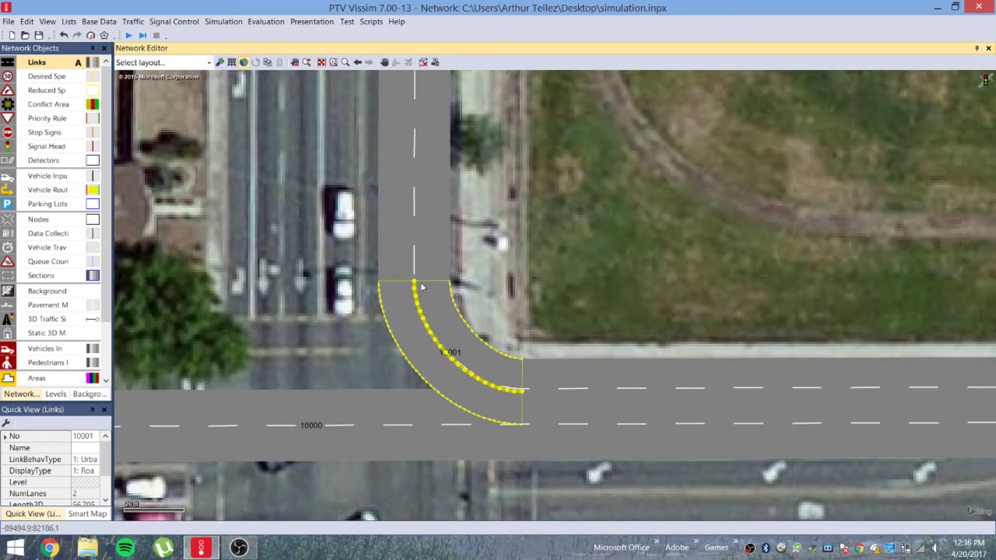
scroll(363, 231, "down", 2)
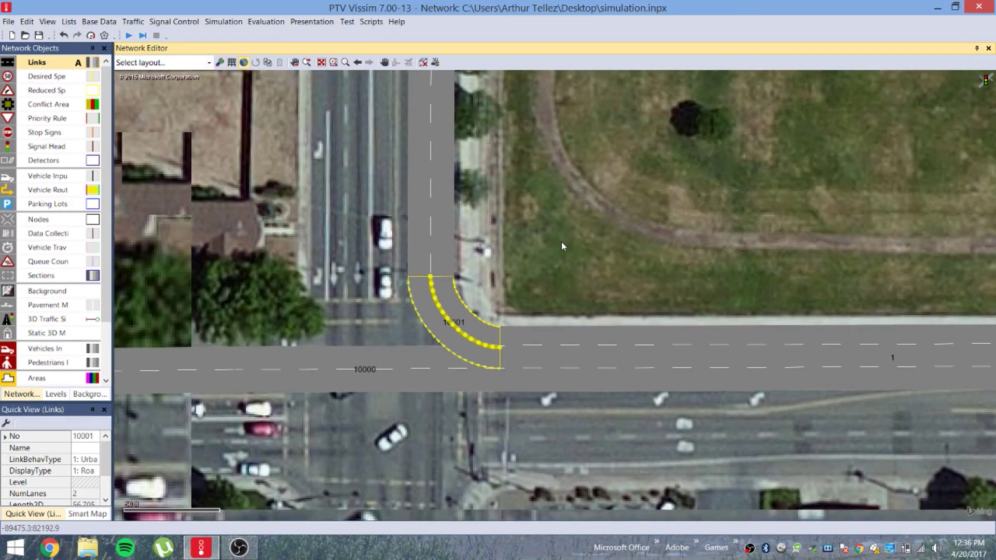